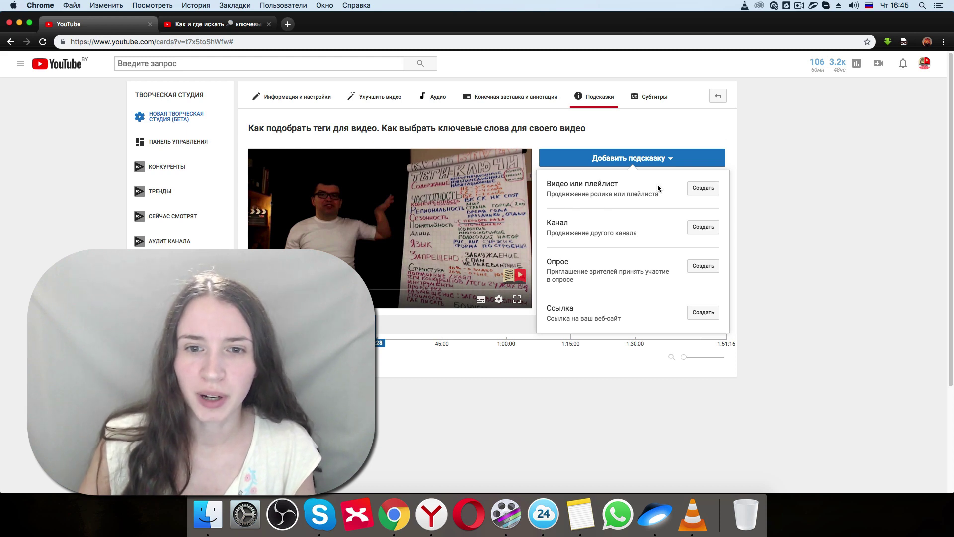
# - Start a video or playlist card and copy the share link of the keyword-search video open in the other browser tab
pyautogui.click(695, 191)
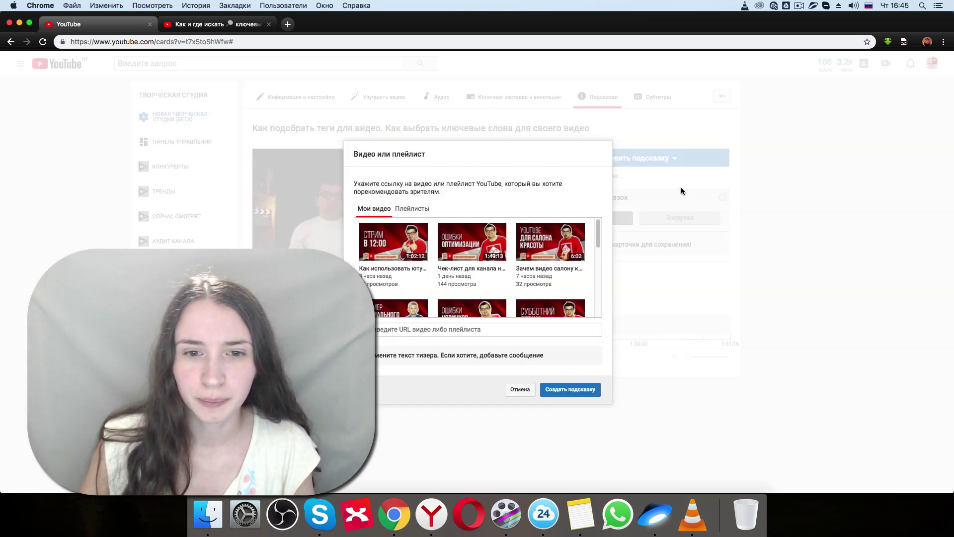
pyautogui.scroll(-5, 512, 290)
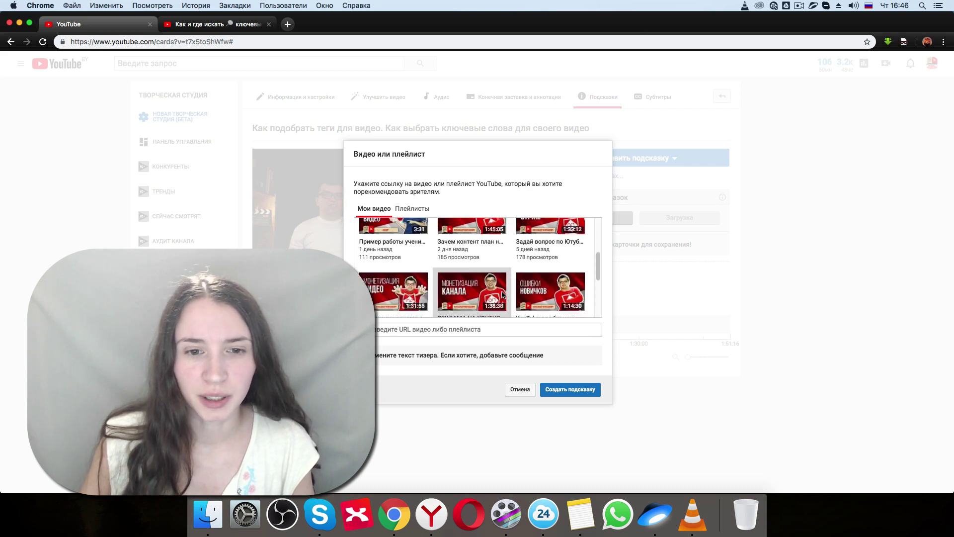
pyautogui.scroll(5, 510, 290)
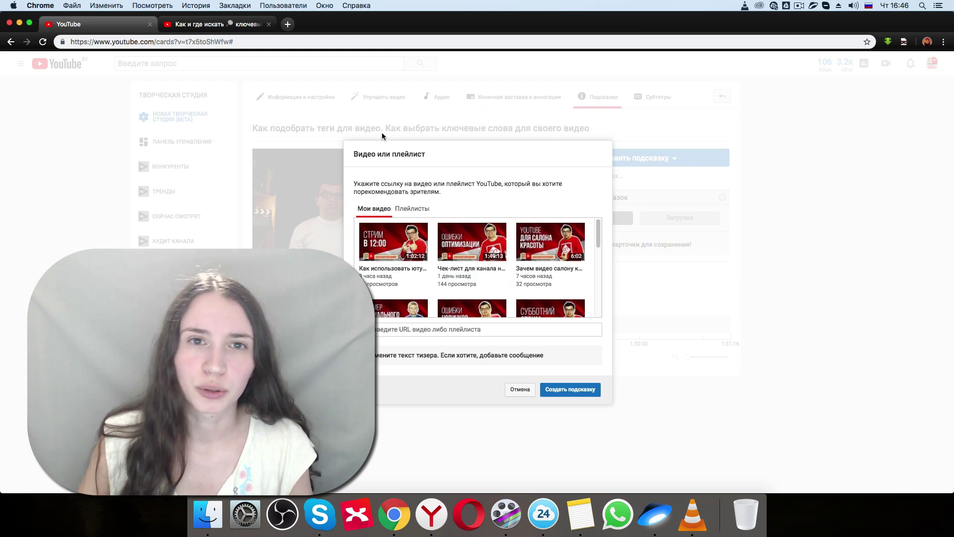
pyautogui.click(199, 24)
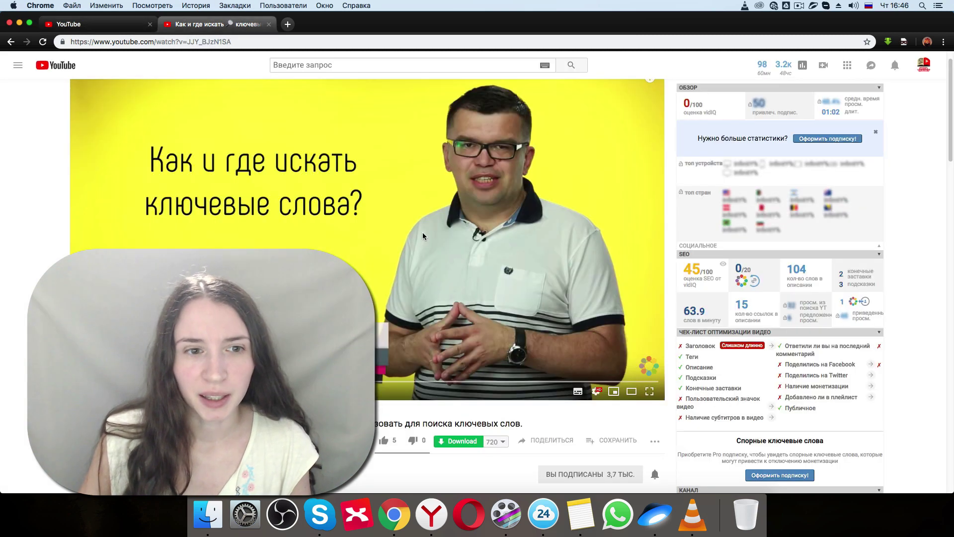
pyautogui.scroll(-3, 477, 286)
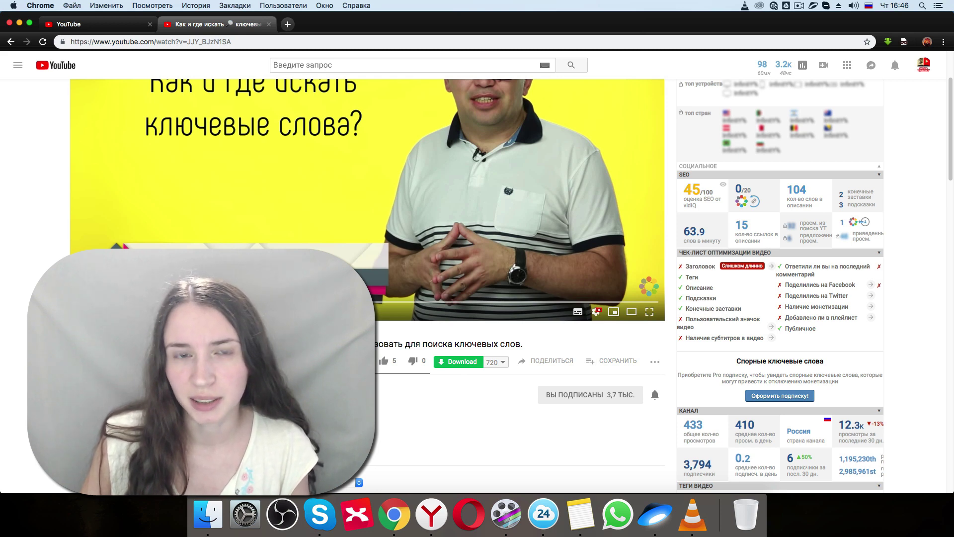
pyautogui.click(553, 362)
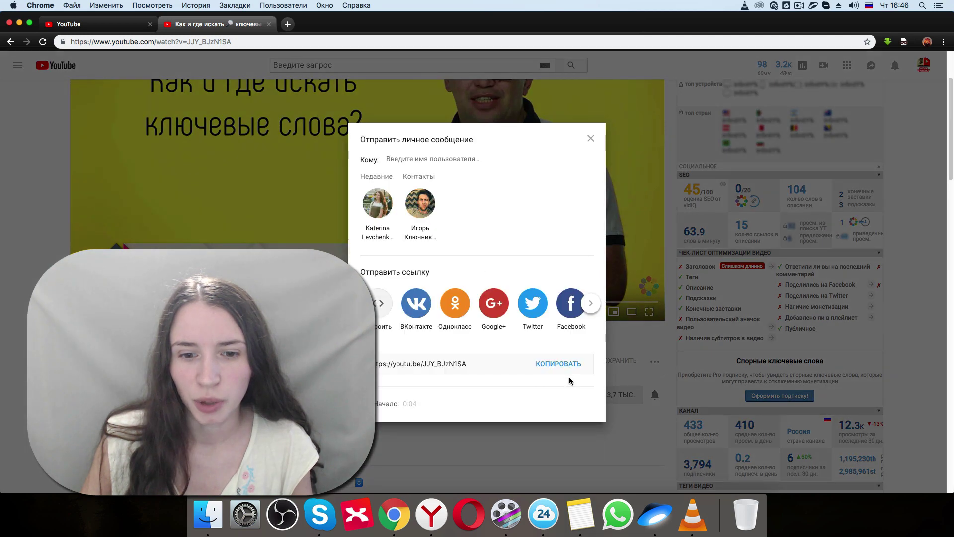
pyautogui.click(555, 365)
pyautogui.press('super+c')
pyautogui.hotkey('ctrl', 'shift', 'Tab')
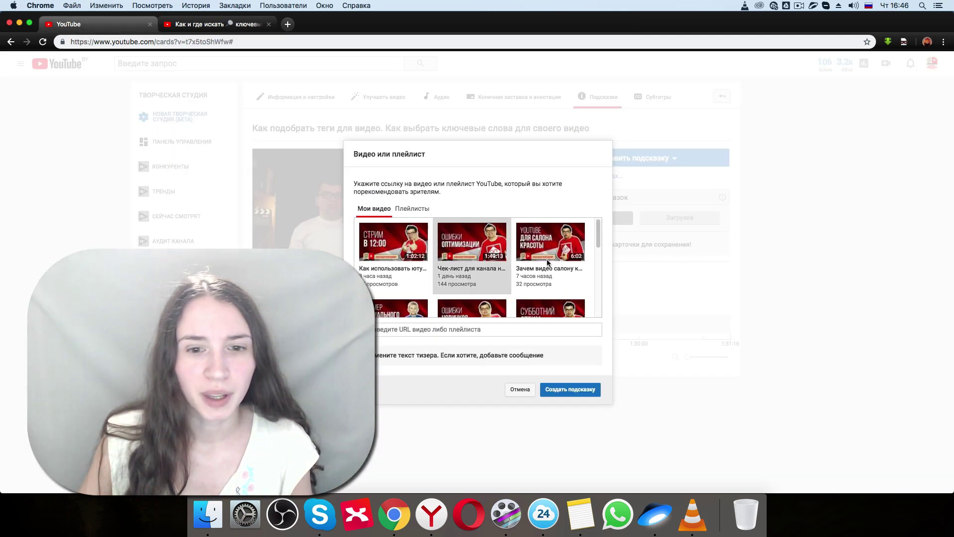
pyautogui.click(388, 330)
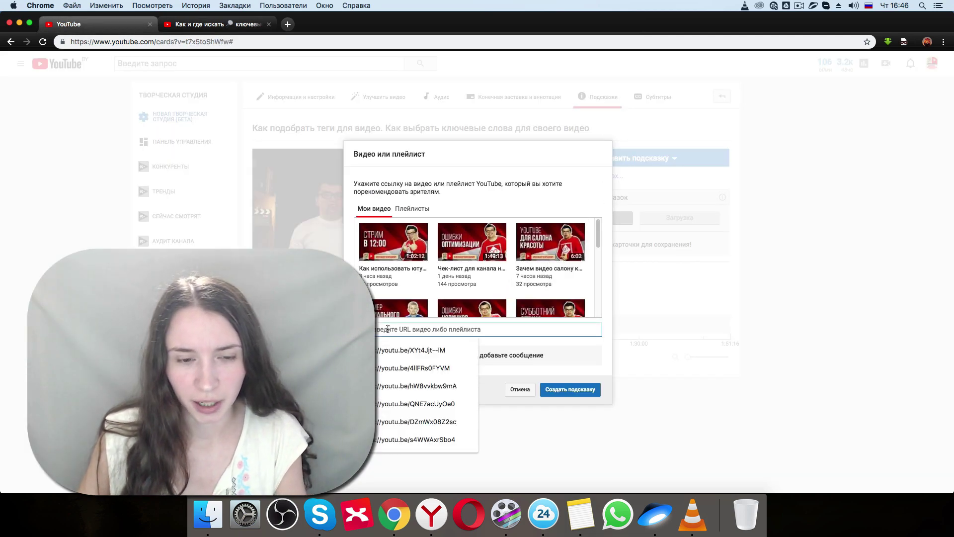
pyautogui.press('super+v')
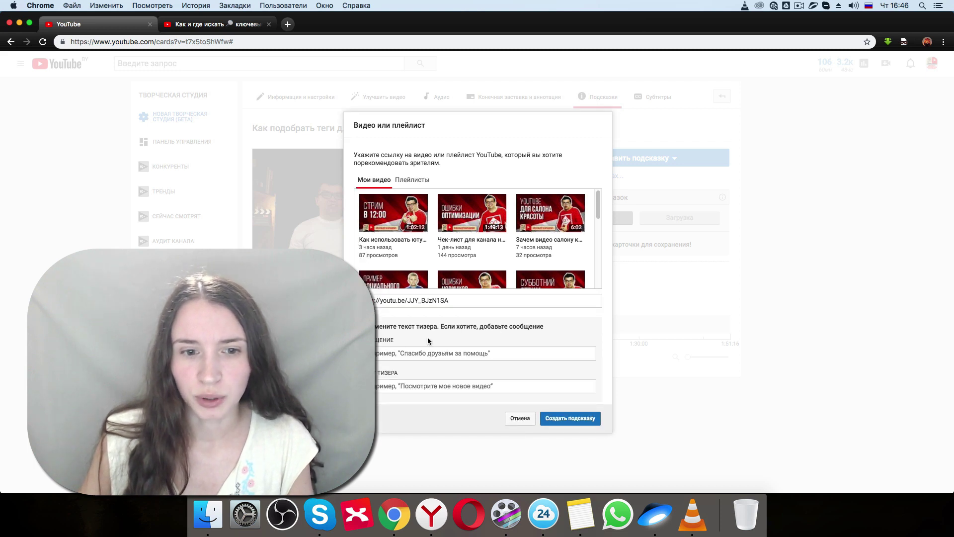
pyautogui.click(499, 352)
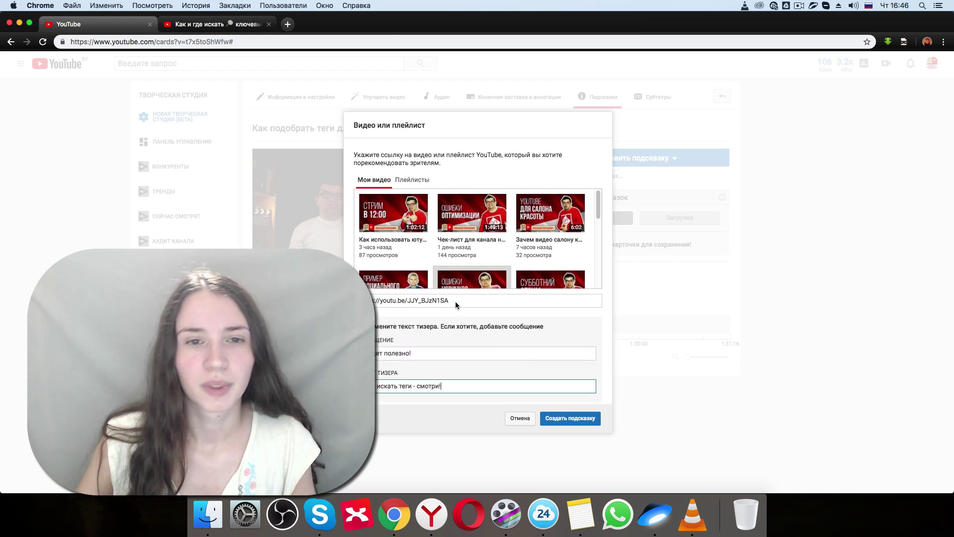
pyautogui.click(558, 421)
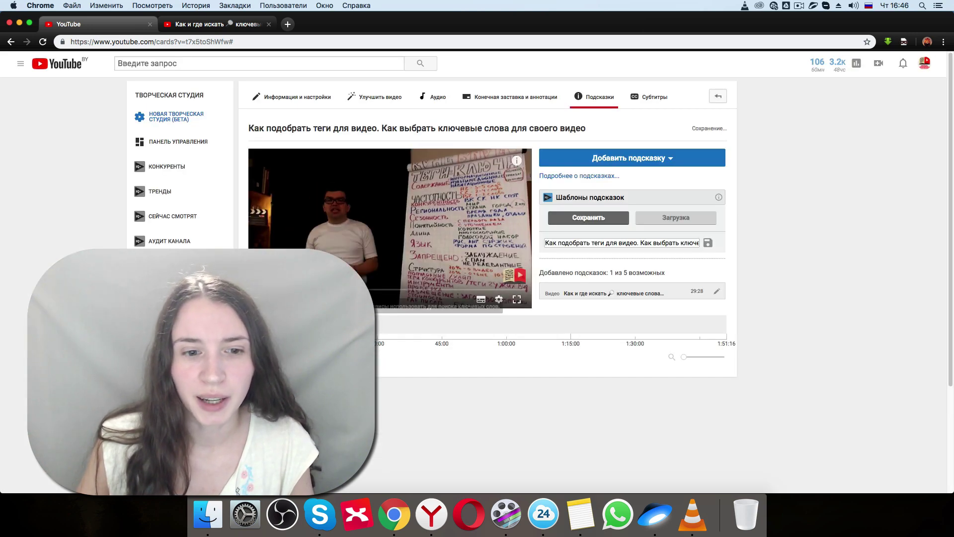
# - Move the video card to 57:42 on the timeline
pyautogui.moveTo(386, 327); pyautogui.dragTo(499, 334)
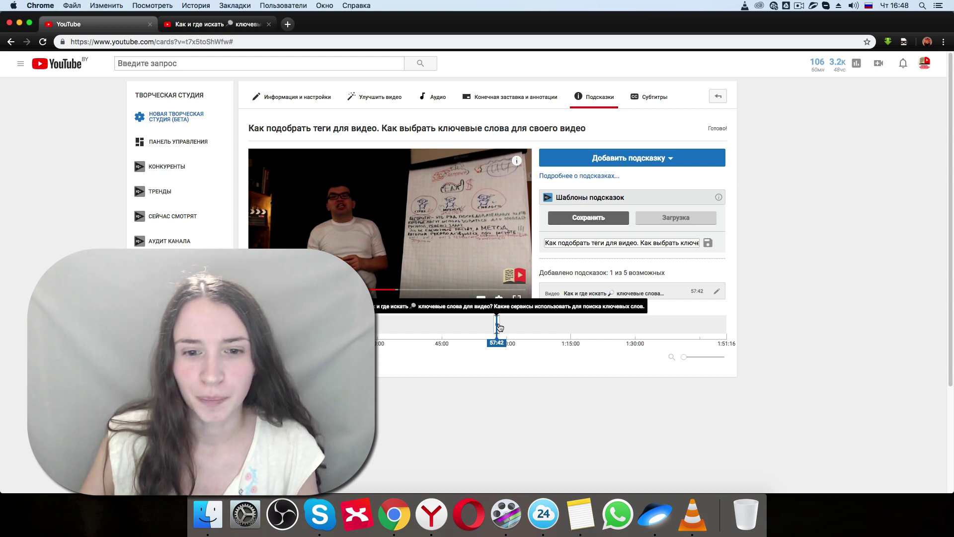
pyautogui.click(498, 326)
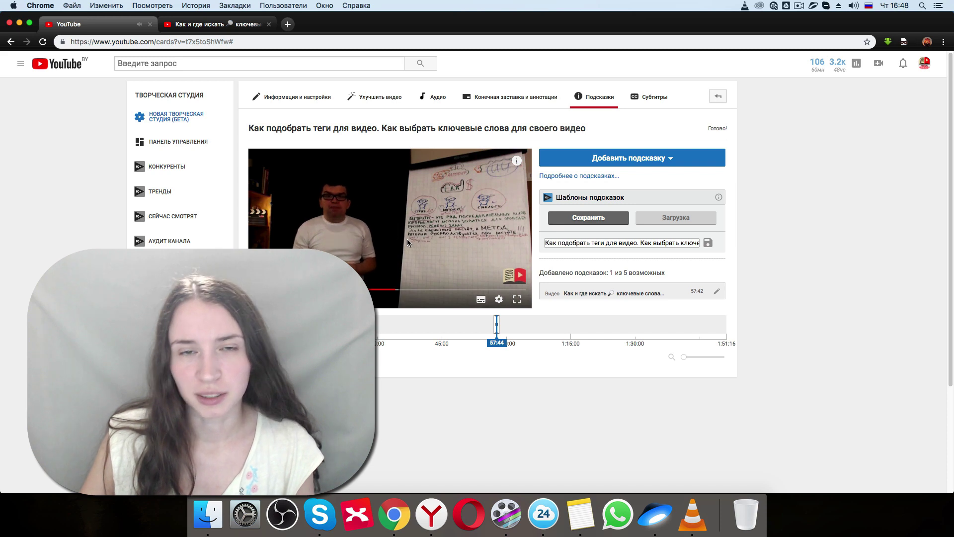
pyautogui.click(496, 328)
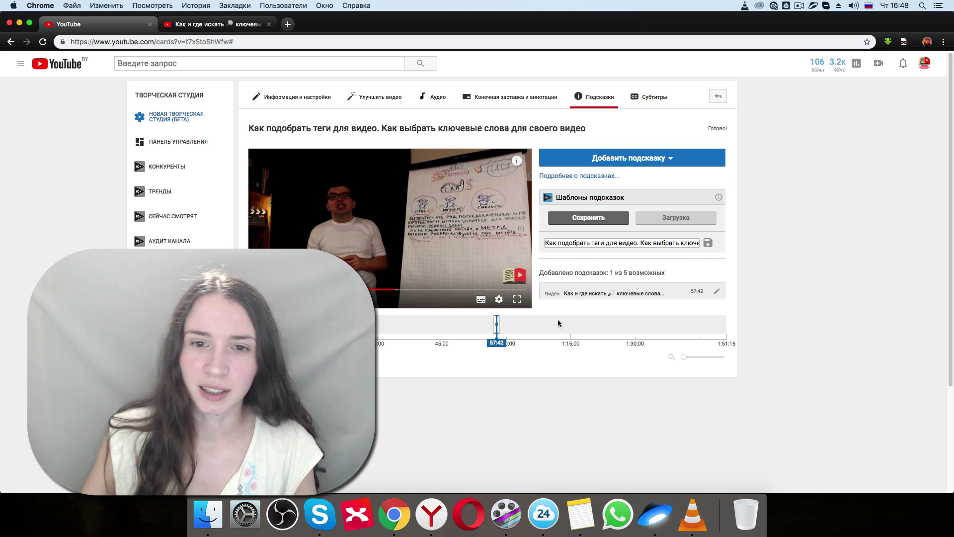
# - Add a card promoting the playlist "Как начать снимать самостоятельно"
pyautogui.click(638, 165)
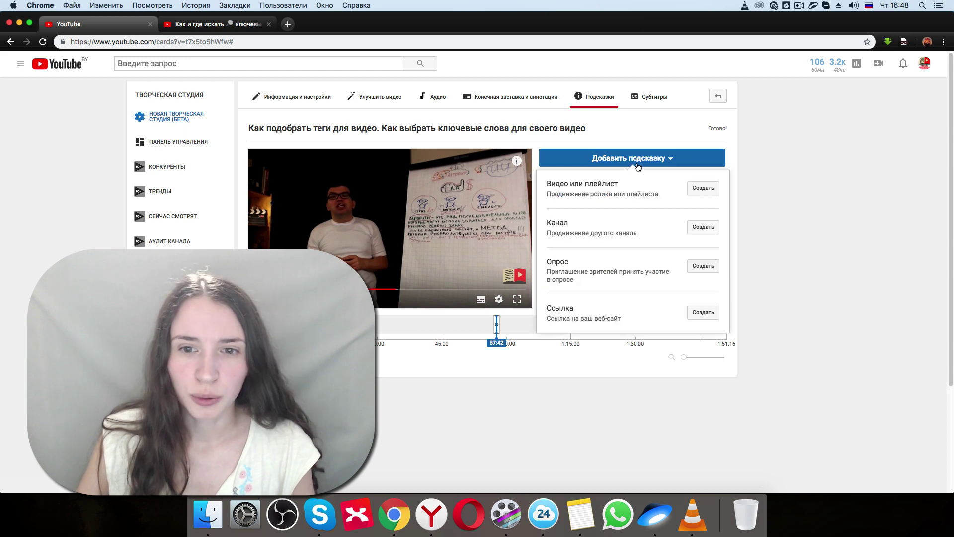
pyautogui.click(703, 188)
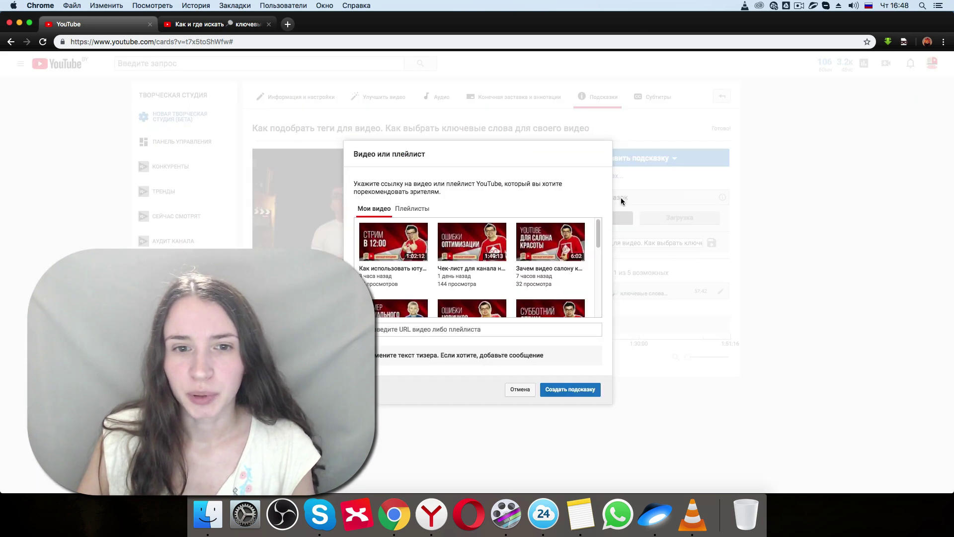
pyautogui.click(412, 208)
pyautogui.scroll(-5, 517, 298)
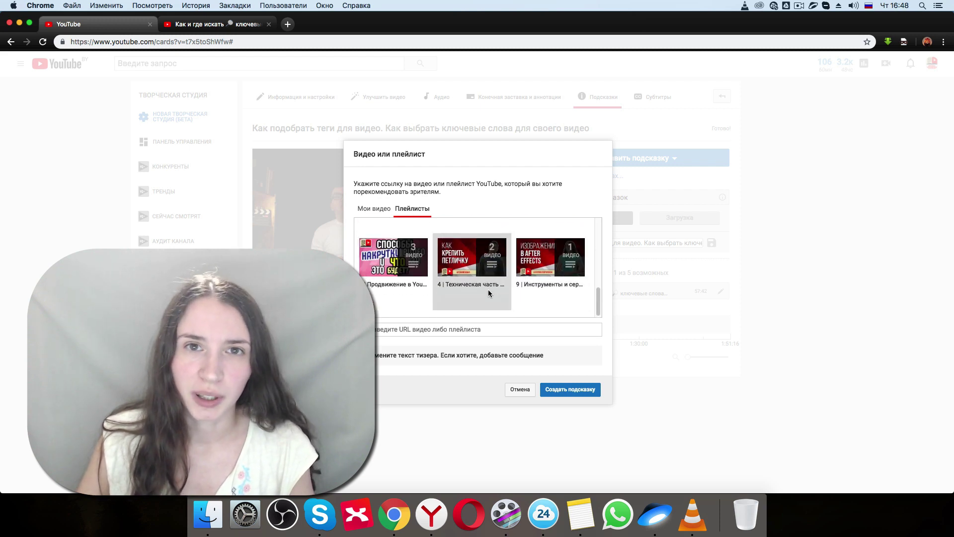
pyautogui.scroll(2, 511, 288)
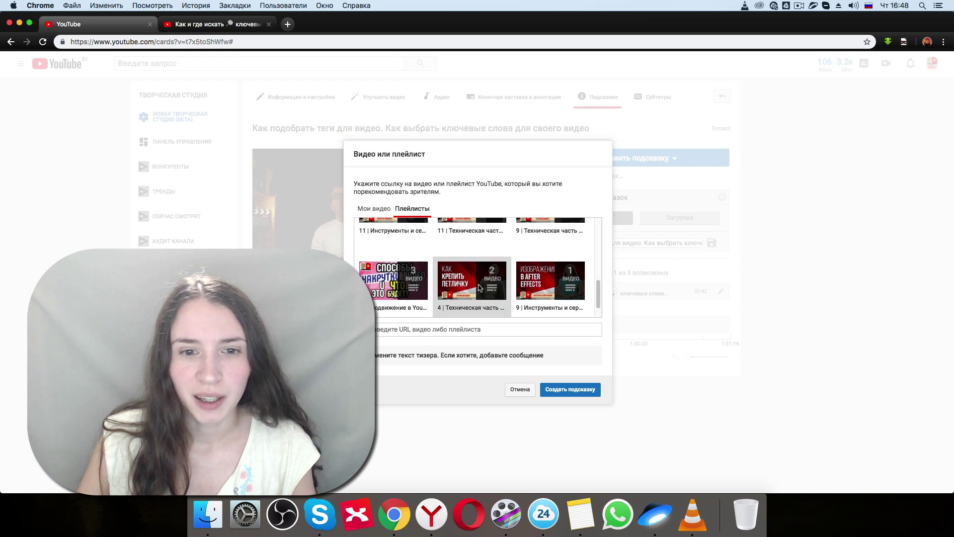
pyautogui.scroll(2, 531, 289)
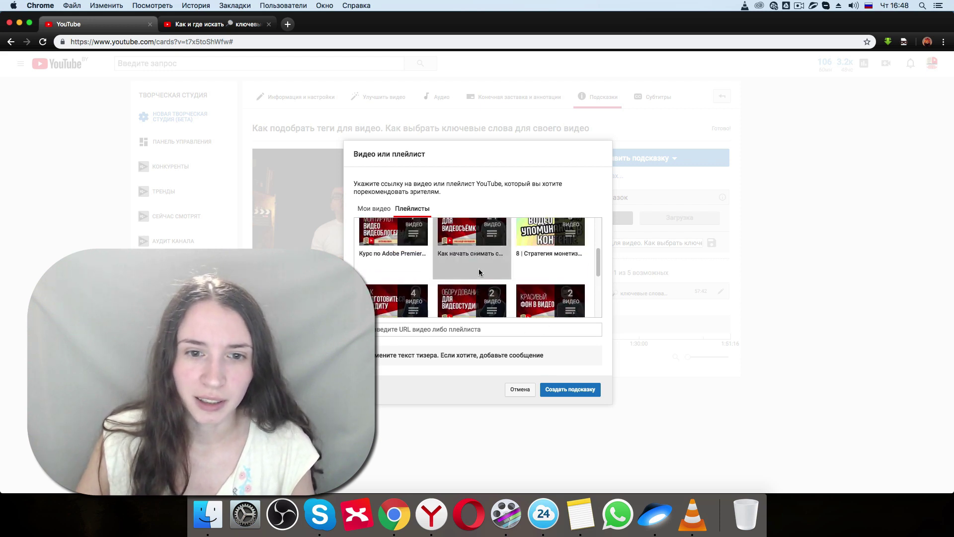
pyautogui.scroll(1, 479, 268)
pyautogui.click(572, 389)
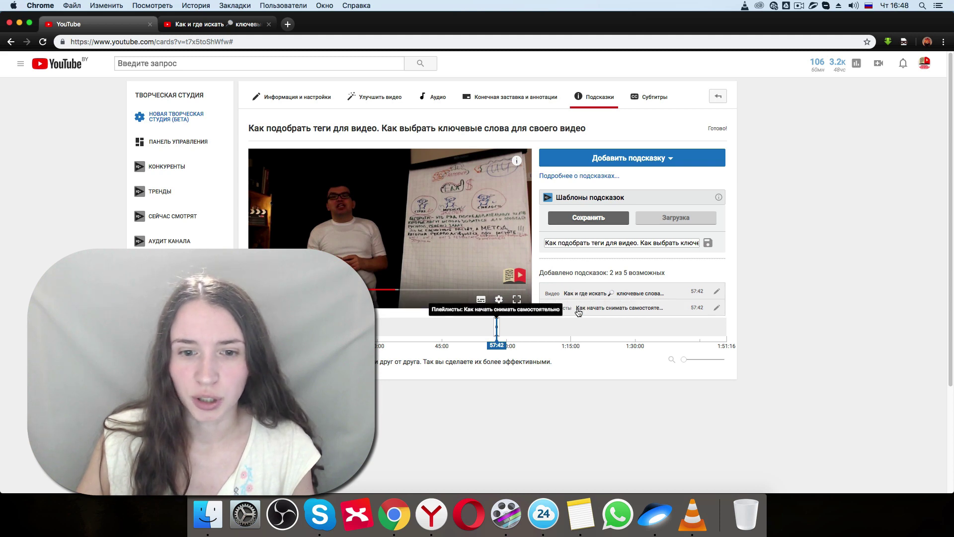
# - Move the playlist card away from the video card, to 1:14:49 on the timeline
pyautogui.moveTo(497, 331); pyautogui.dragTo(523, 328)
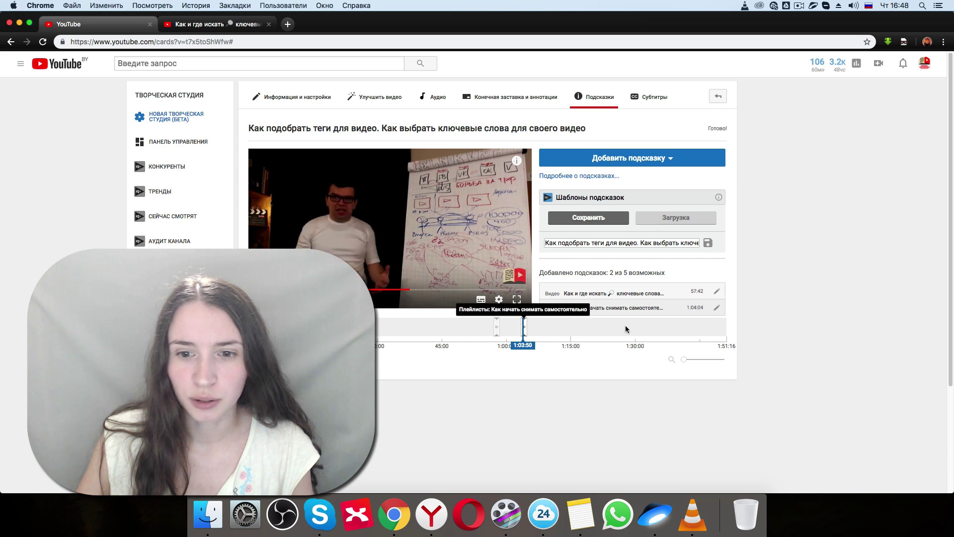
pyautogui.click(497, 327)
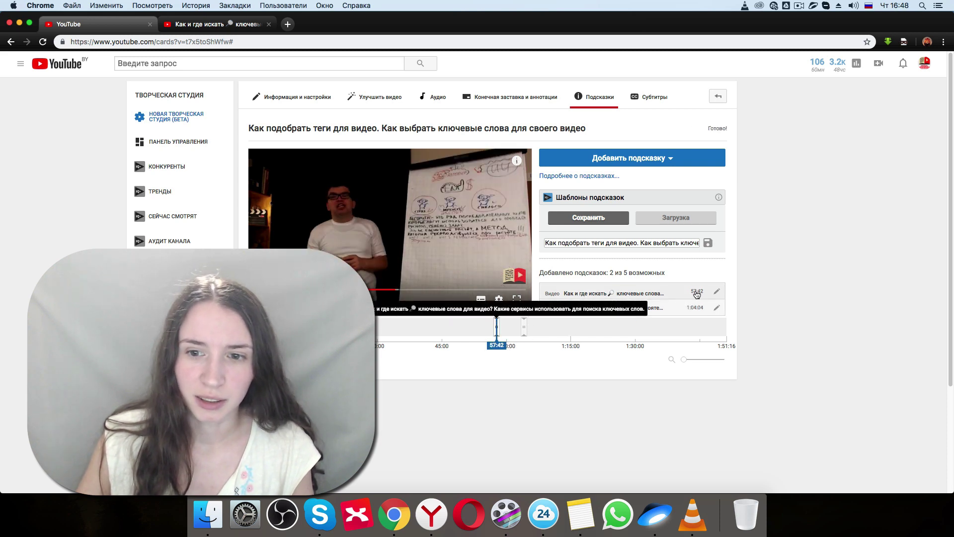
pyautogui.moveTo(524, 329); pyautogui.dragTo(571, 333)
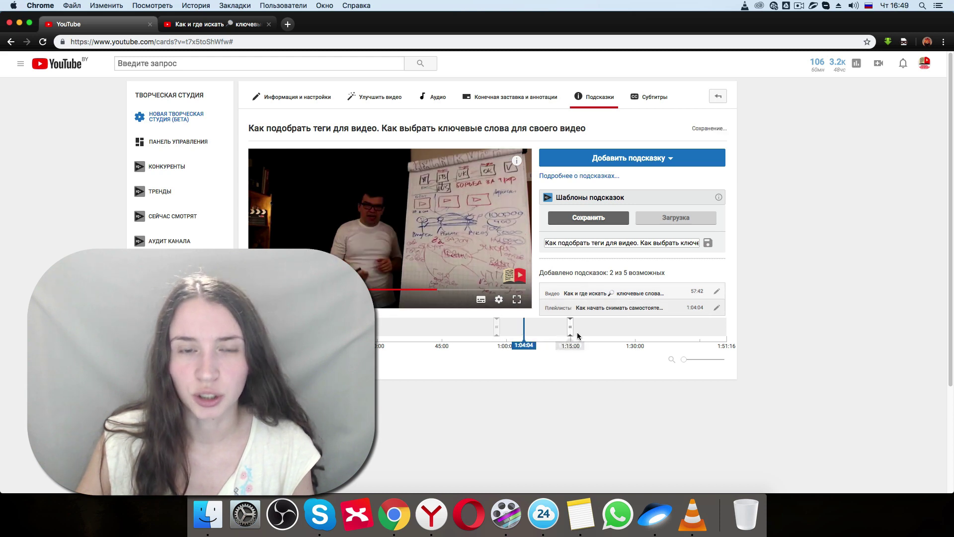
# - Add a card for the channel "Видео для Бизнеса" with the message "Зачем видео бизнесу - смотри!" and the teaser "Видеомаркетинг в ютубе!"
pyautogui.click(626, 159)
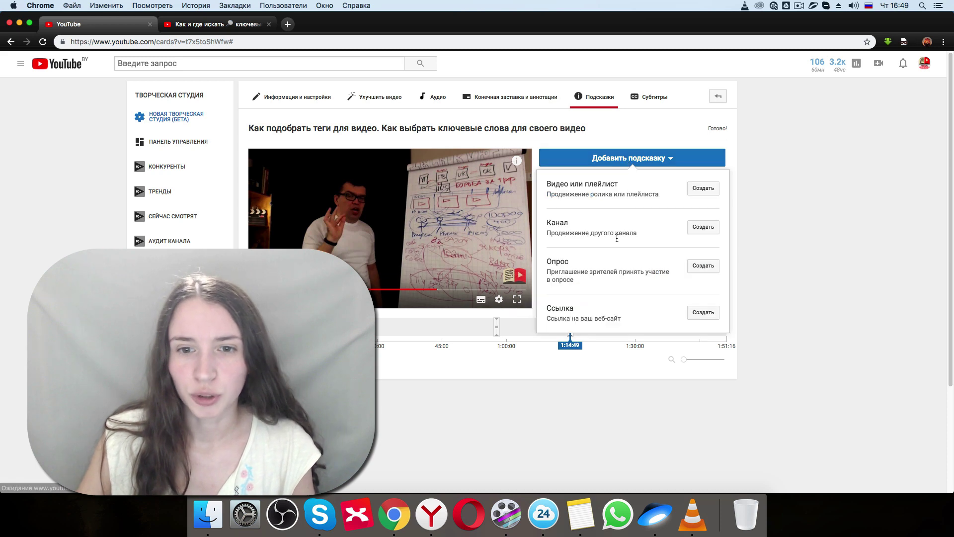
pyautogui.click(703, 227)
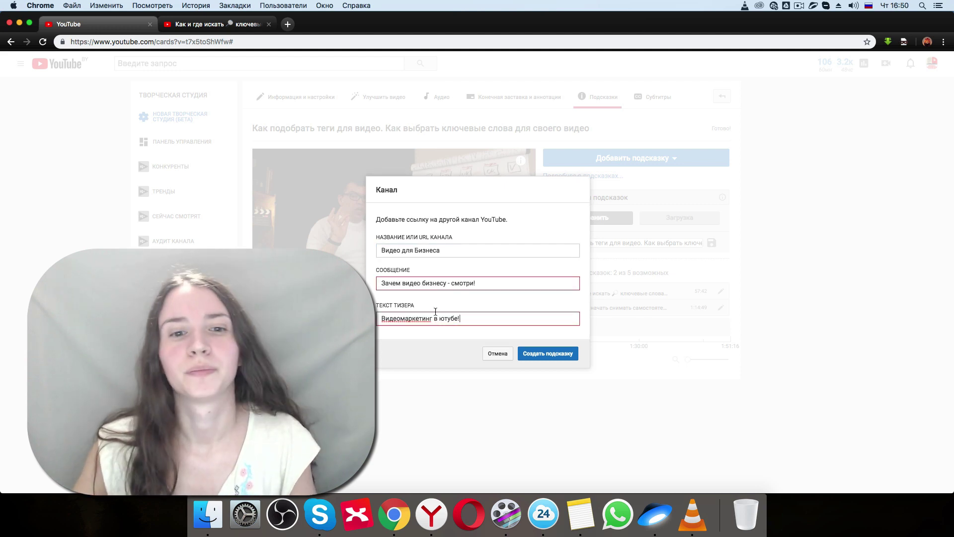
pyautogui.moveTo(497, 282); pyautogui.dragTo(435, 283)
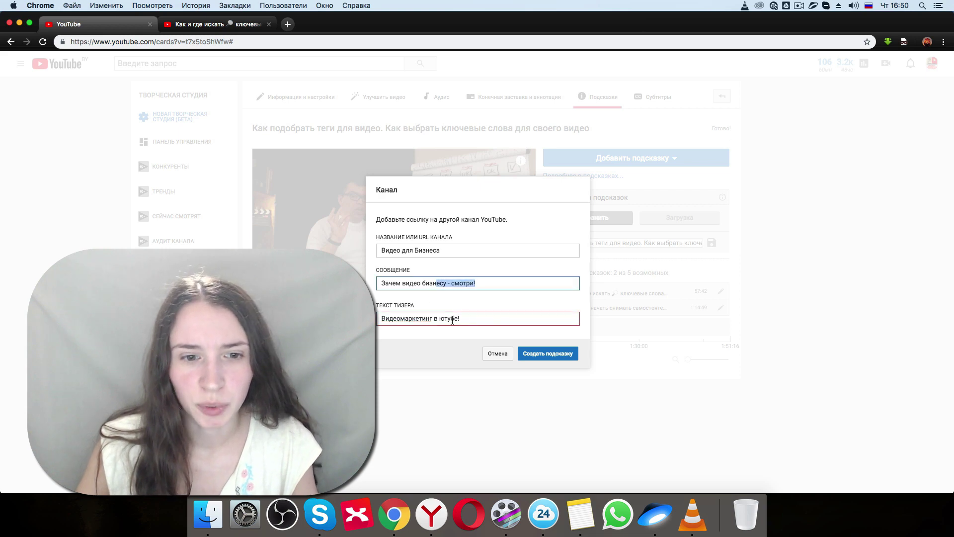
pyautogui.moveTo(460, 319); pyautogui.dragTo(444, 318)
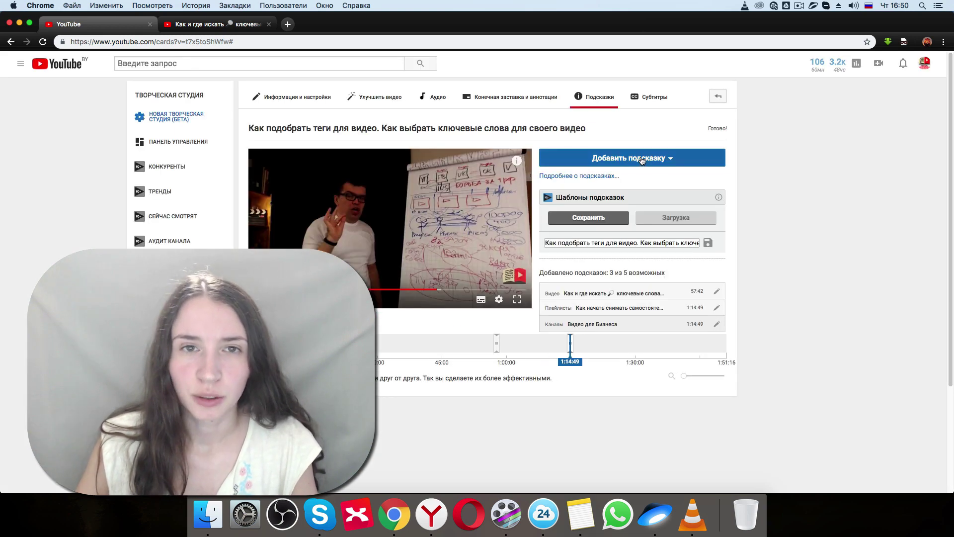
pyautogui.click(642, 159)
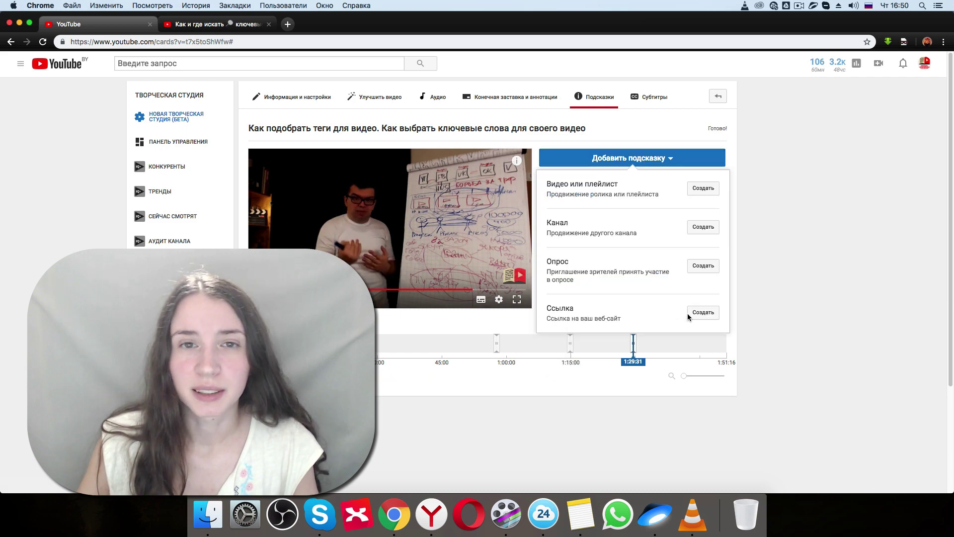
pyautogui.click(691, 316)
pyautogui.click(387, 291)
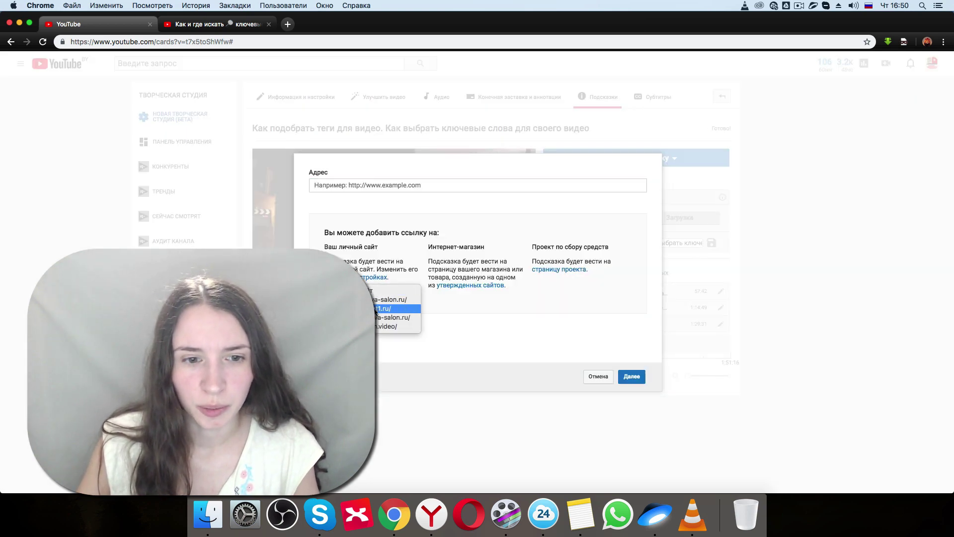
pyautogui.click(376, 332)
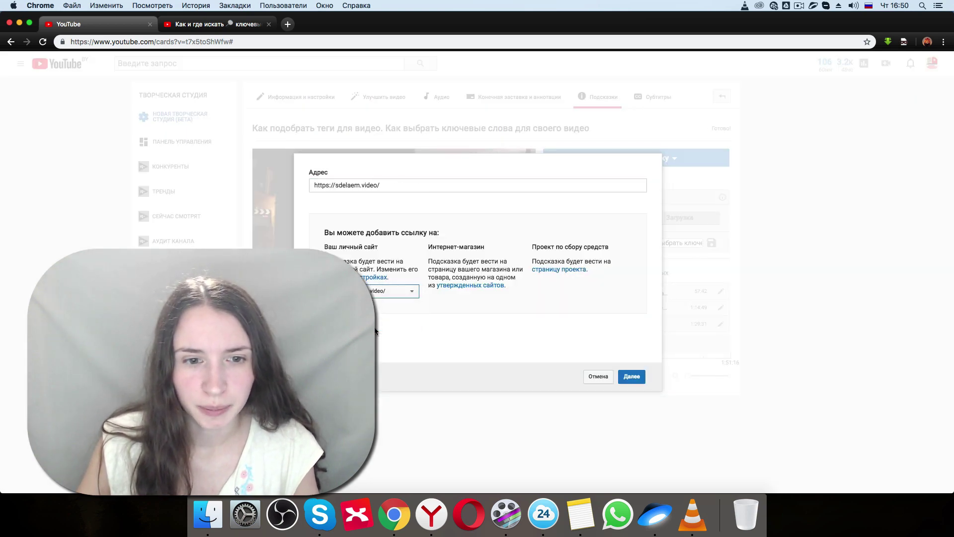
pyautogui.click(632, 377)
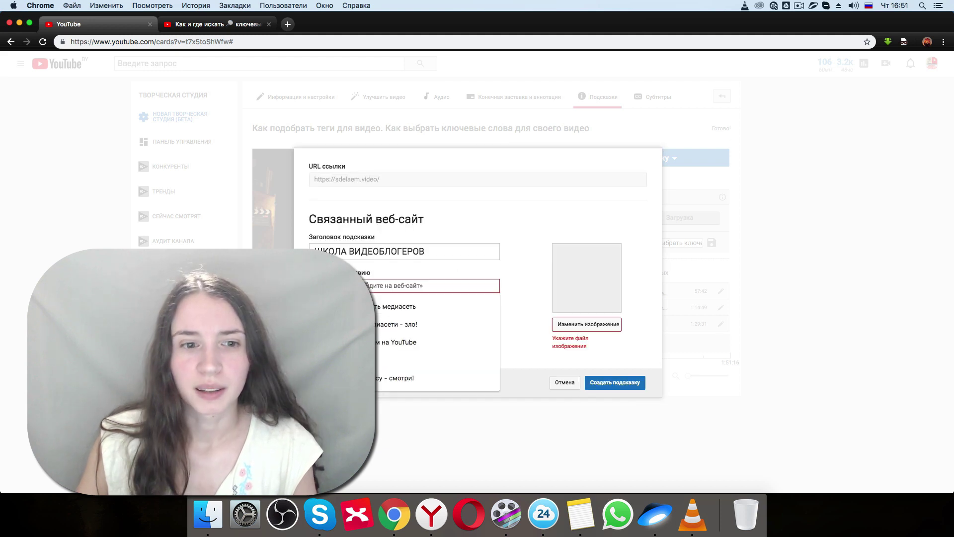
# - Fill in the website card's call to action and teaser text, set banner_reklama_3.jpg as its image, and create the card
pyautogui.press('Escape')
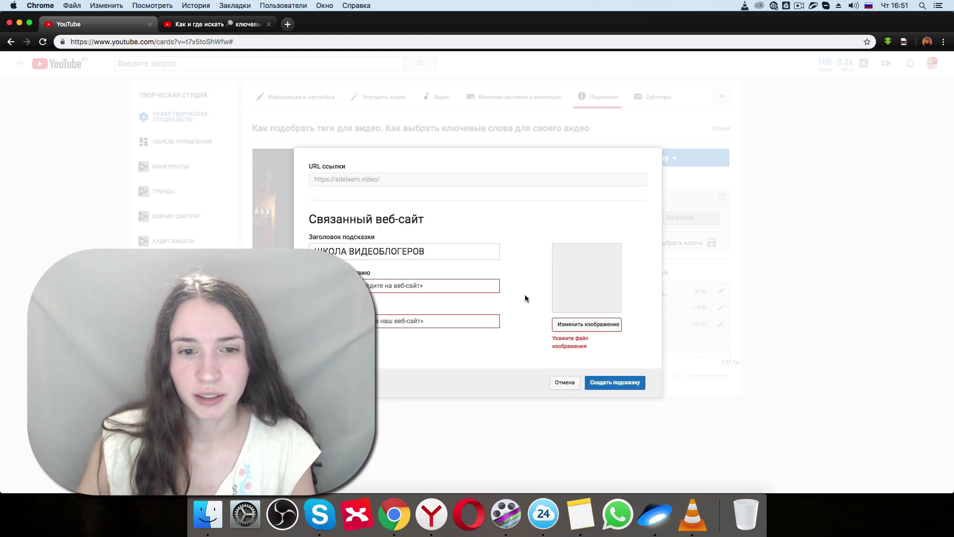
pyautogui.press('Down')
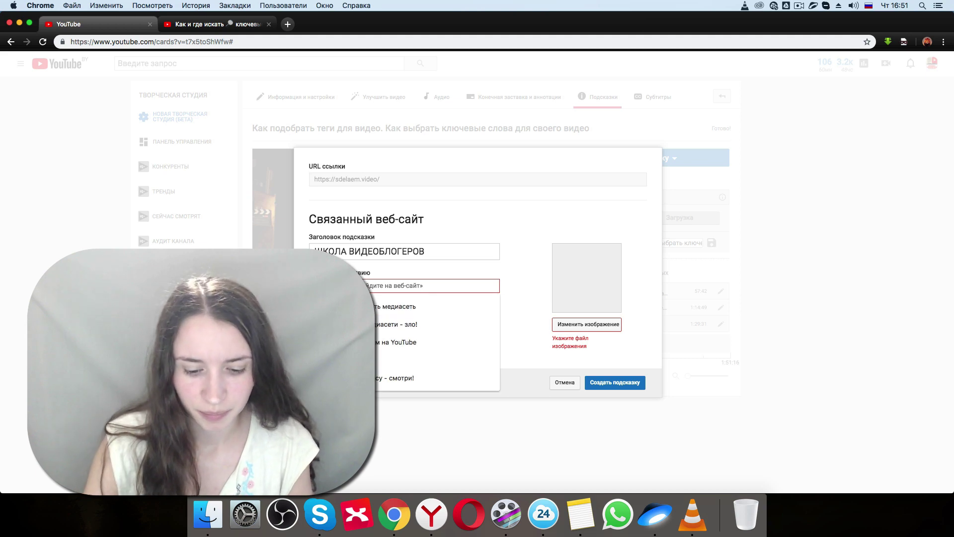
pyautogui.click(587, 324)
pyautogui.scroll(3, 251, 144)
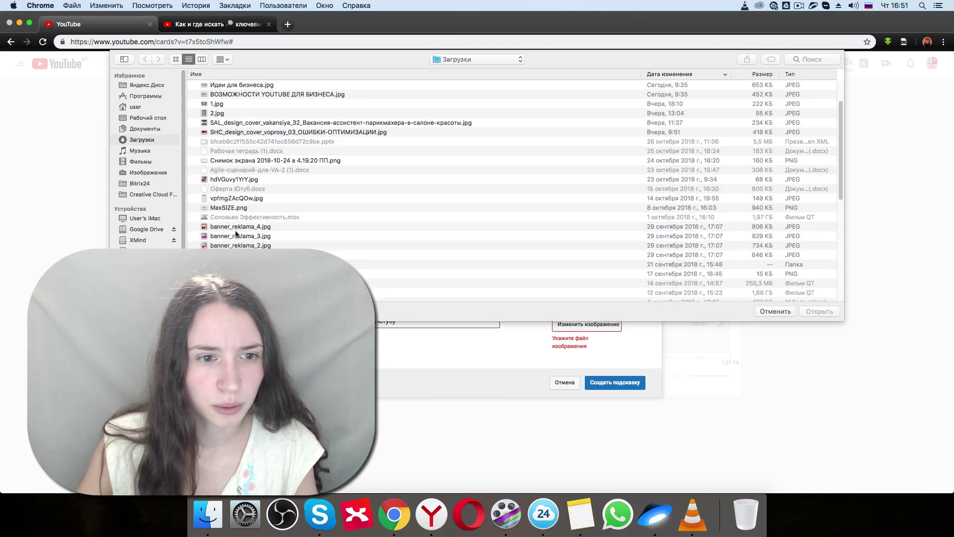
pyautogui.doubleClick(236, 233)
pyautogui.click(609, 384)
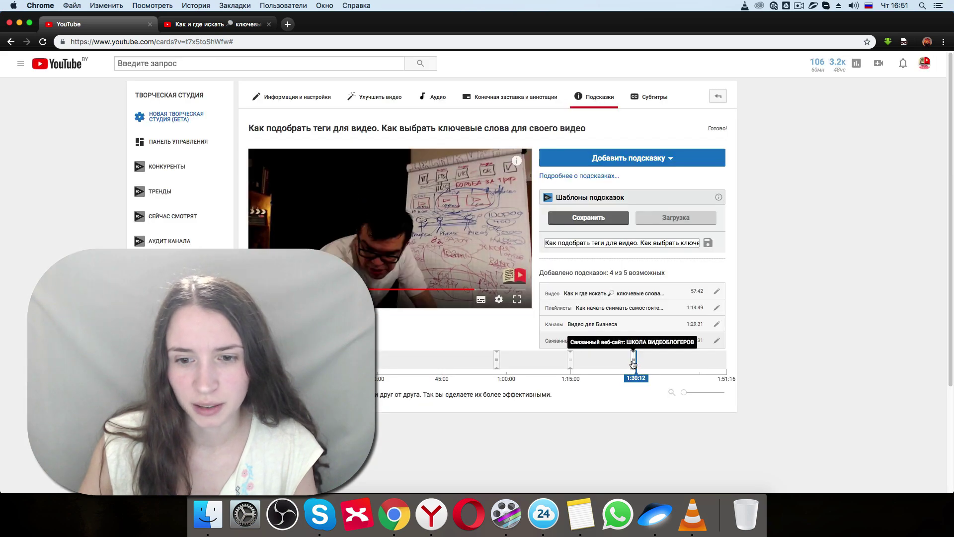
# - Move the website card away from the channel card, to 1:39:55 on the timeline
pyautogui.moveTo(637, 364); pyautogui.dragTo(677, 357)
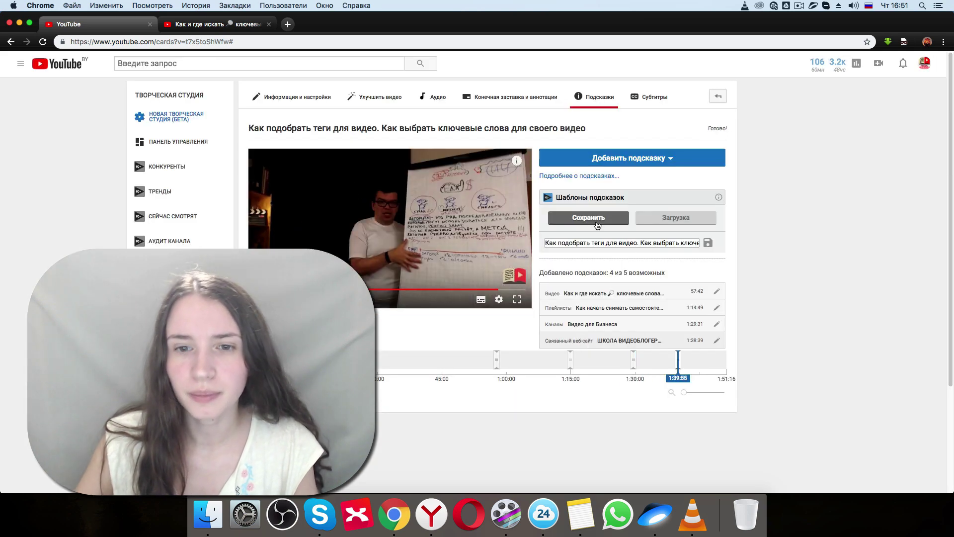
# - Start a poll card asking "Подписался на канал?" with the answers "ДА" and "НЕТ"
pyautogui.click(633, 159)
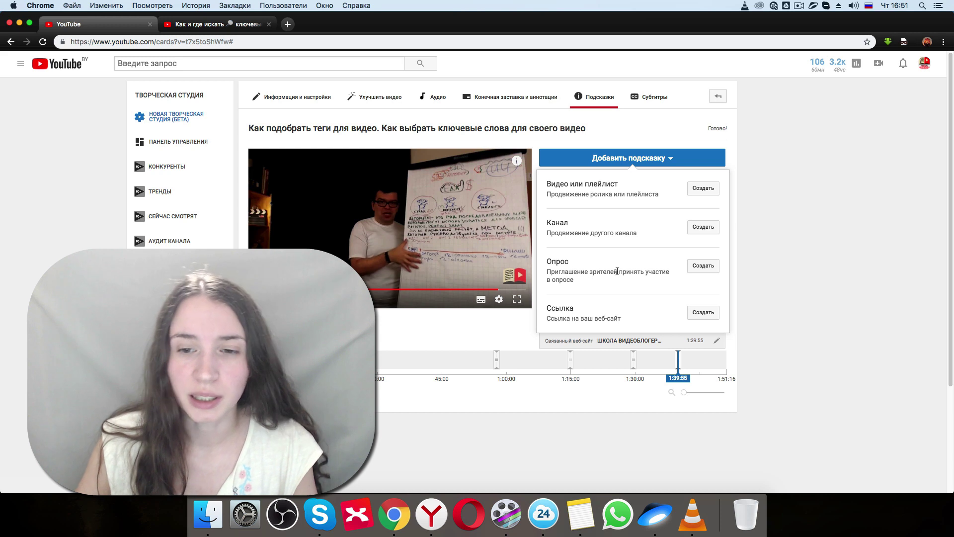
pyautogui.click(699, 268)
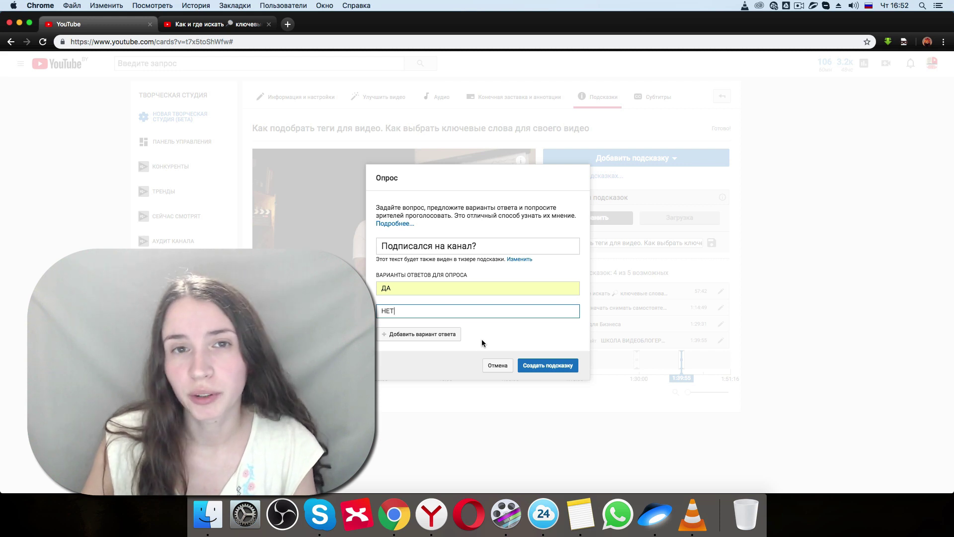
# - Try adding extra answer options to the poll and remove them again
pyautogui.click(424, 335)
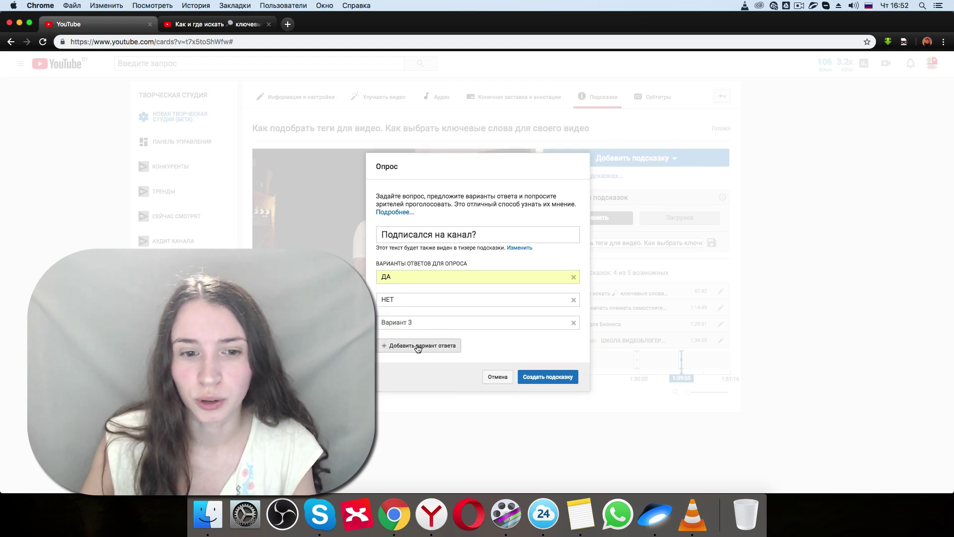
pyautogui.click(425, 342)
pyautogui.click(574, 315)
pyautogui.click(574, 322)
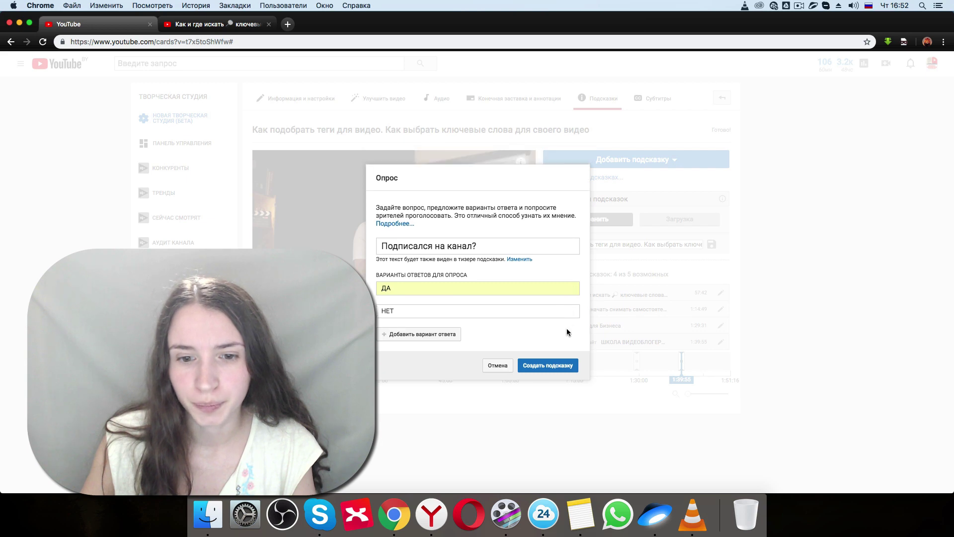
# - Create the poll card and move it to 1:47:33 on the timeline
pyautogui.click(551, 365)
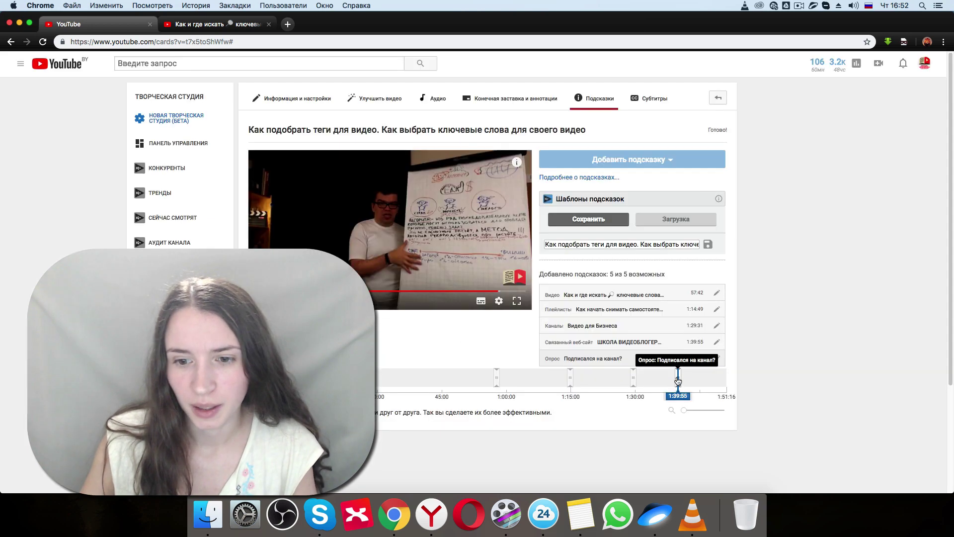
pyautogui.moveTo(678, 380); pyautogui.dragTo(710, 382)
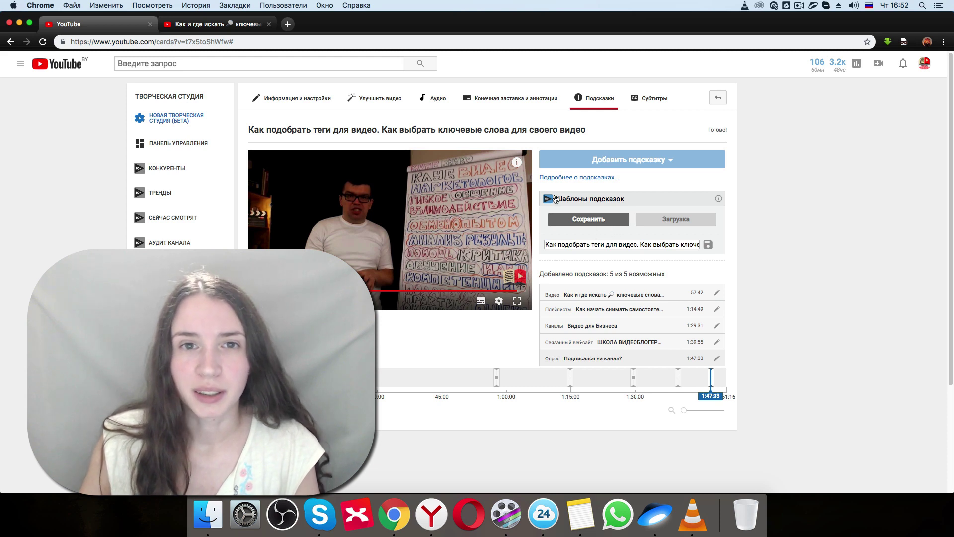
# - Open the video's watch page and look through all the cards attached to it in the player
pyautogui.moveTo(516, 164)
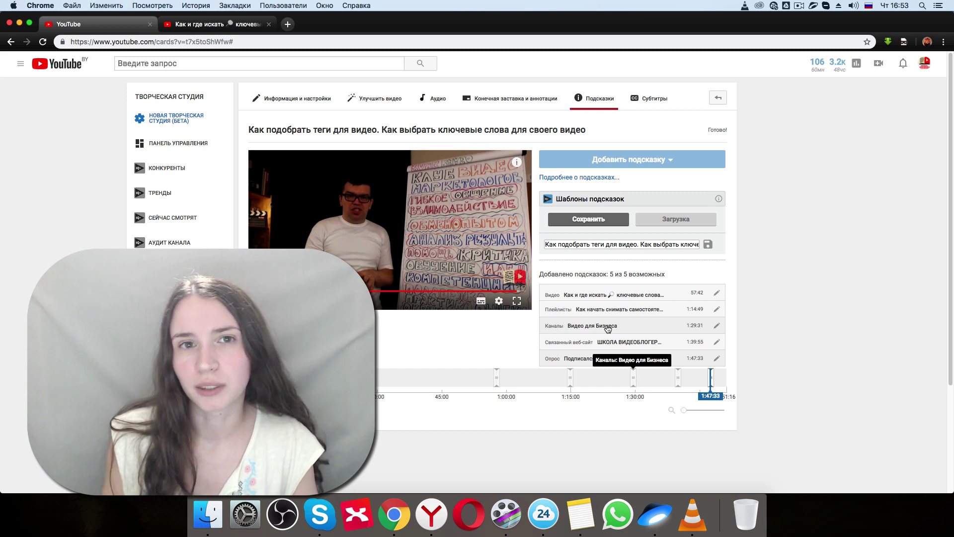
pyautogui.click(400, 132)
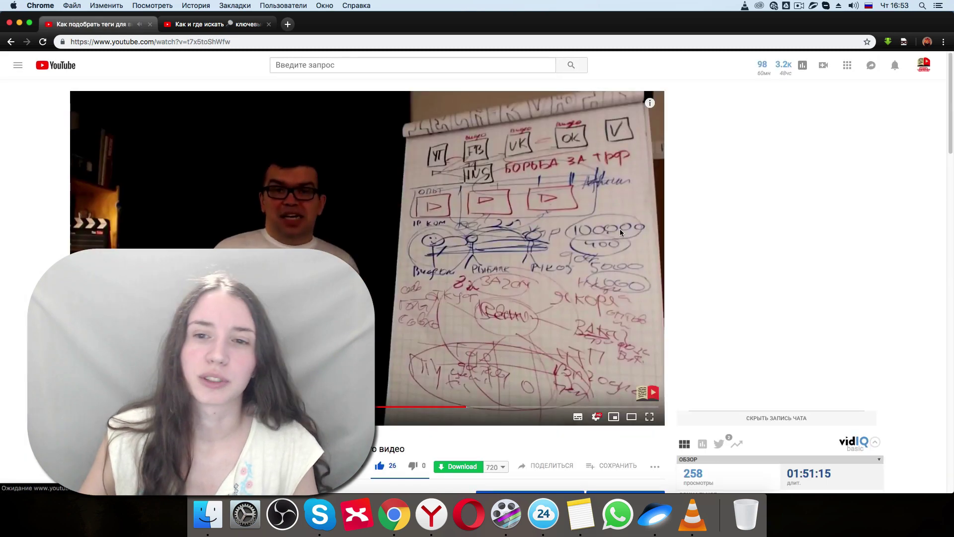
pyautogui.moveTo(651, 106)
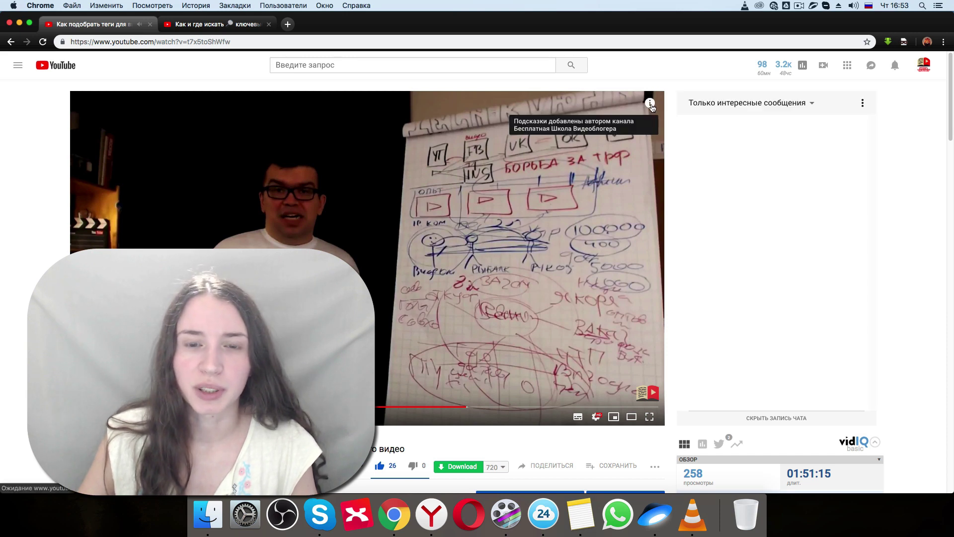
pyautogui.click(650, 104)
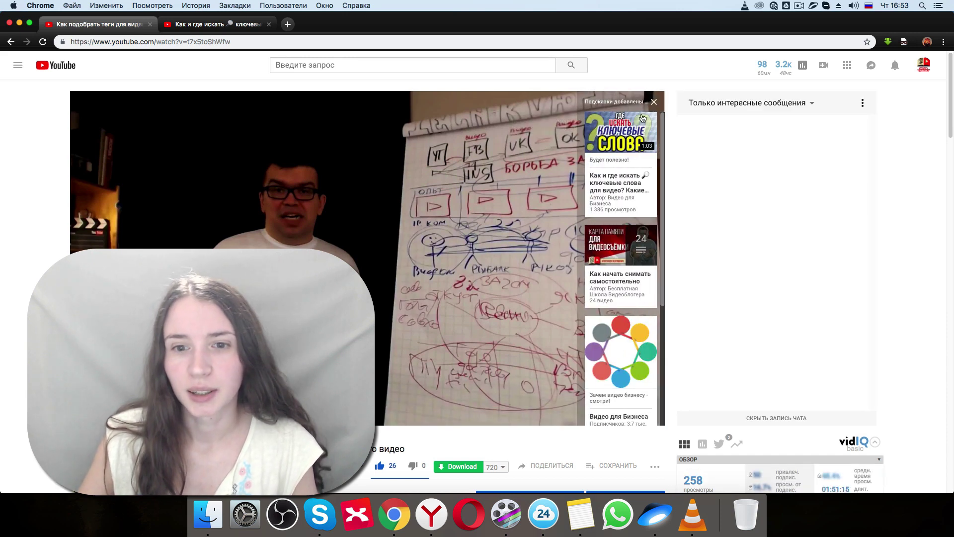
pyautogui.scroll(-3, 626, 217)
pyautogui.scroll(-5, 627, 217)
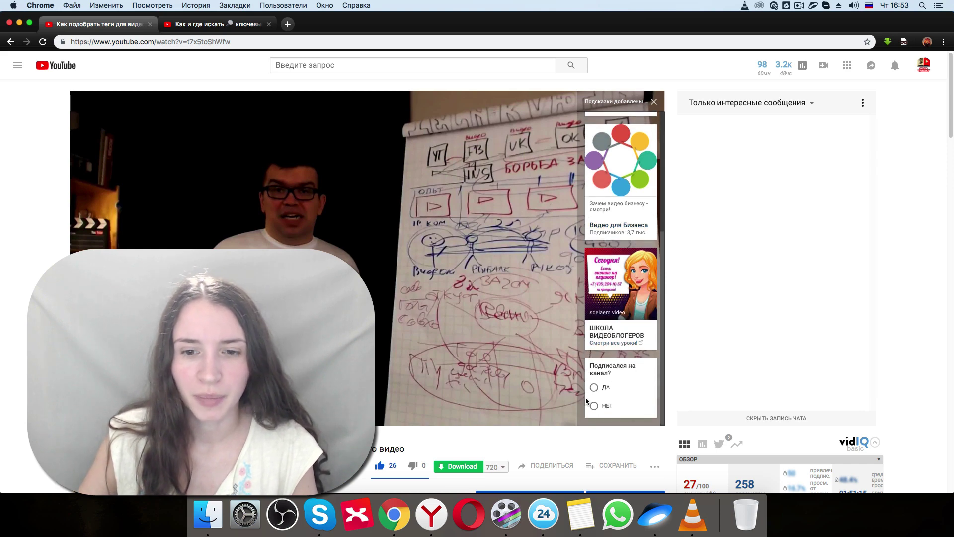
pyautogui.scroll(-3, 526, 394)
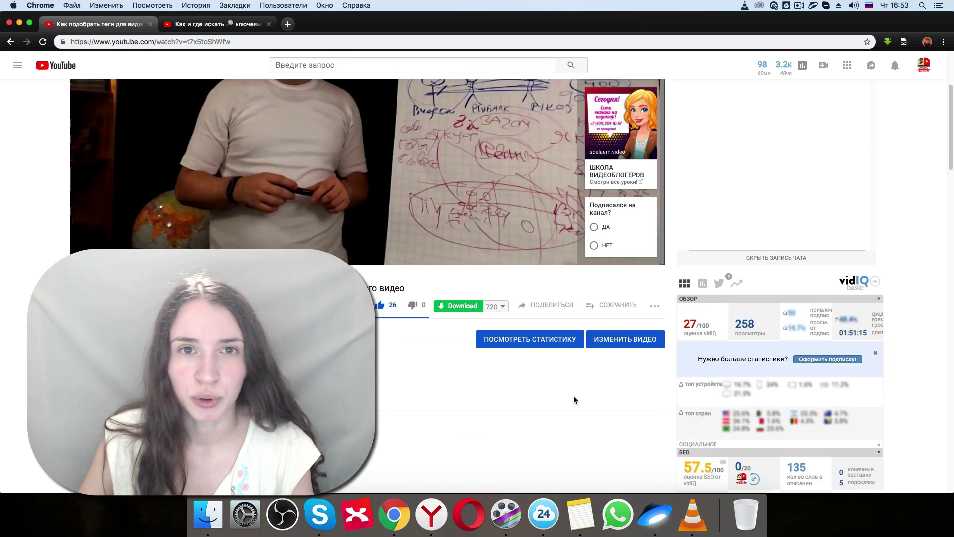
# - Return to the video's card editor and move the video card to 52:30 on the timeline
pyautogui.click(607, 345)
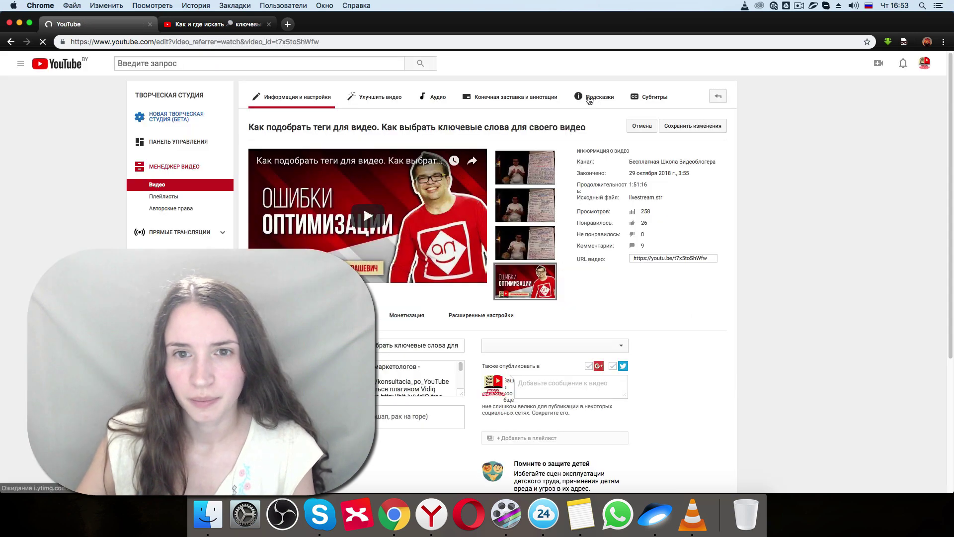
pyautogui.click(591, 103)
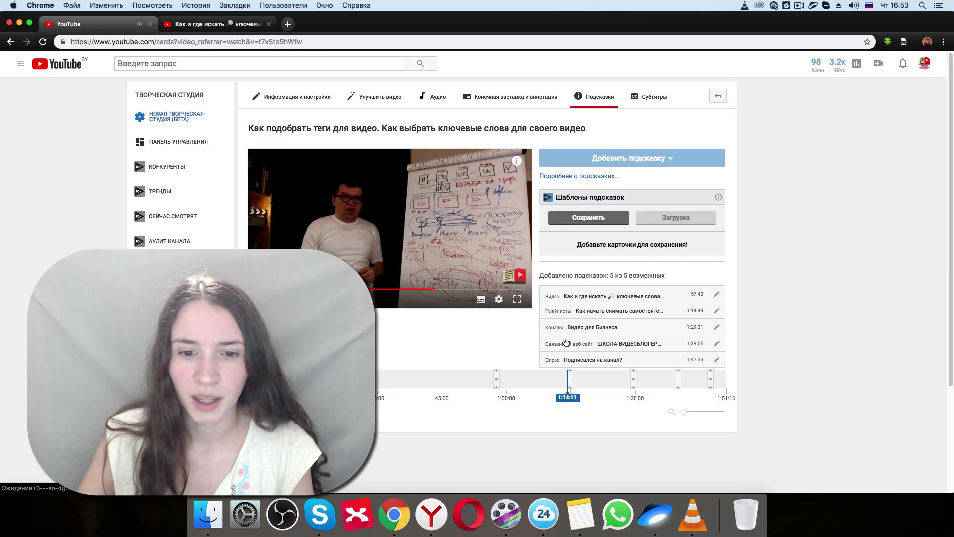
pyautogui.moveTo(478, 379); pyautogui.dragTo(474, 379)
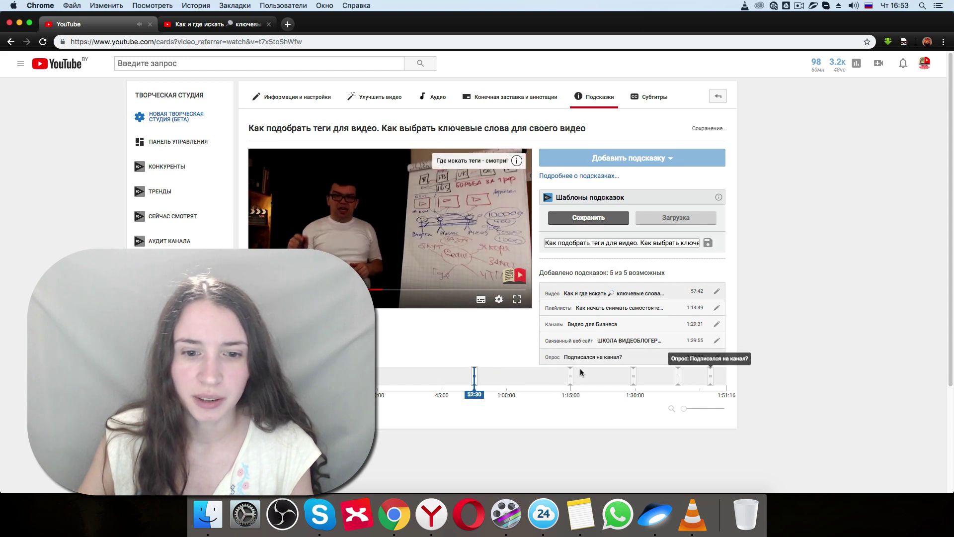
# - Delete the video card that promotes the keyword search video
pyautogui.click(716, 291)
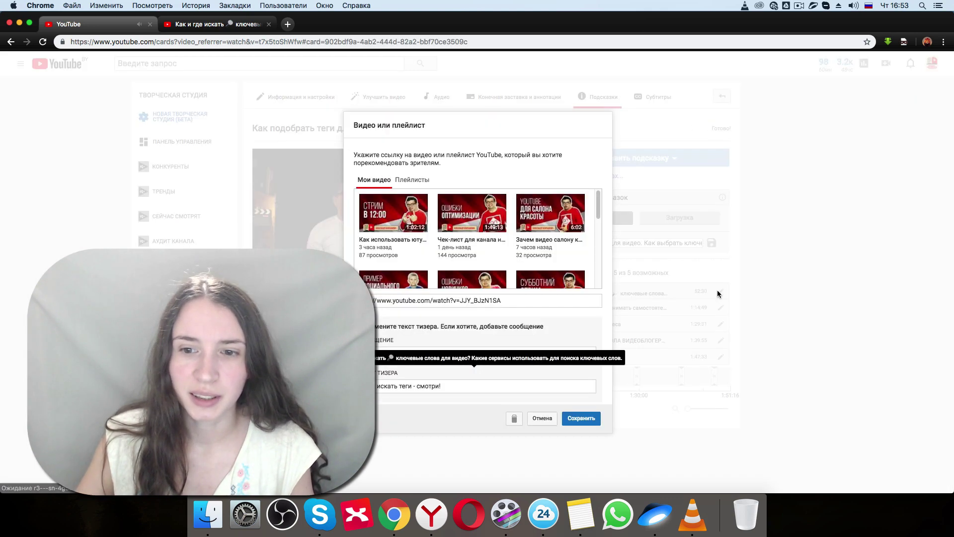
pyautogui.click(515, 419)
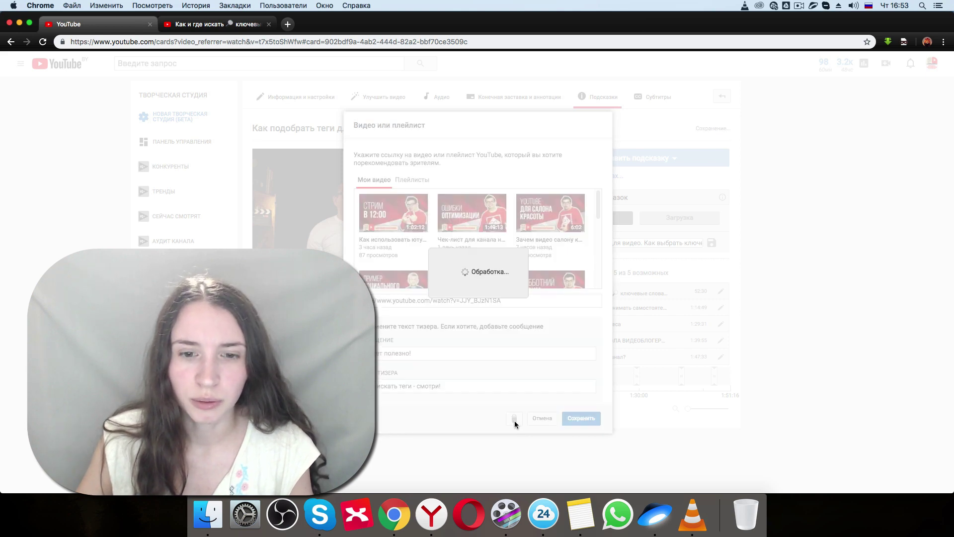